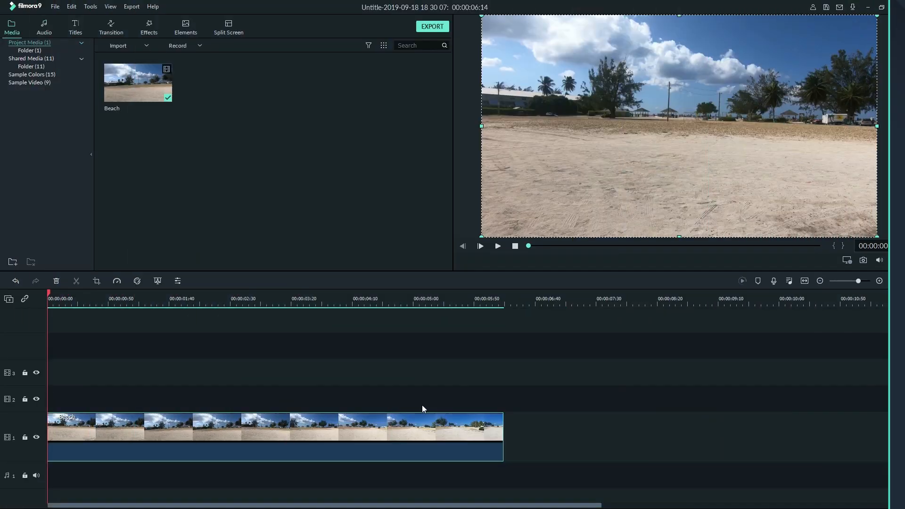
# - Enable Stabilization on the Beach clip and raise the Smooth level to about 31
pyautogui.doubleClick(367, 417)
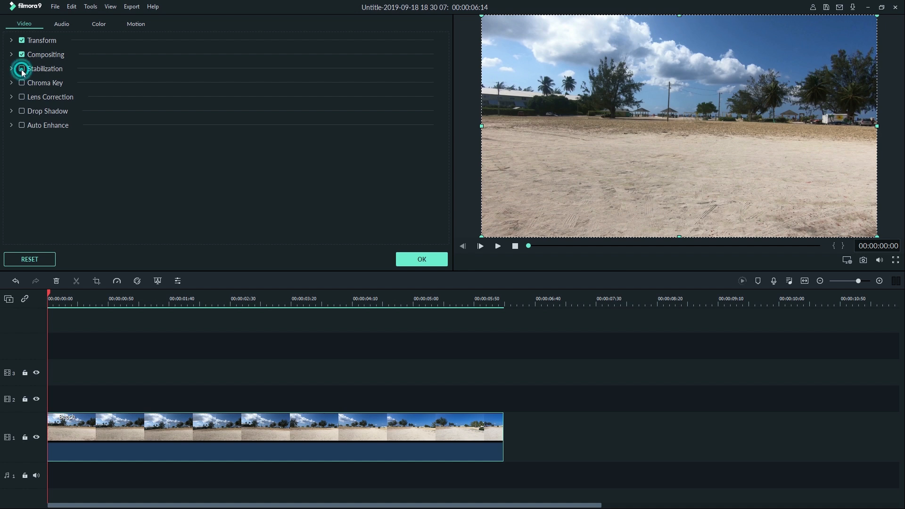
pyautogui.click(22, 70)
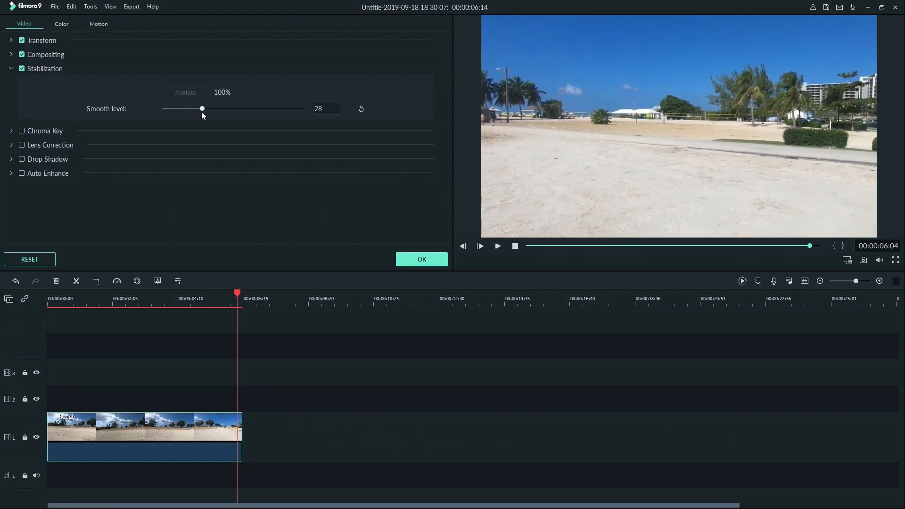
pyautogui.moveTo(202, 110); pyautogui.dragTo(207, 110)
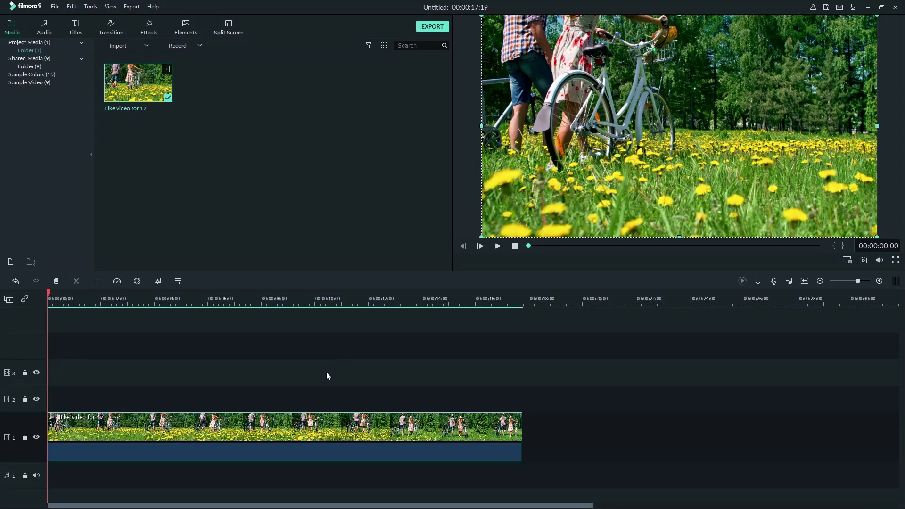
# - Enable Lens Correction on the bike clip with GoPro Hero 7 profile and 1080p SuperView mode
pyautogui.doubleClick(319, 419)
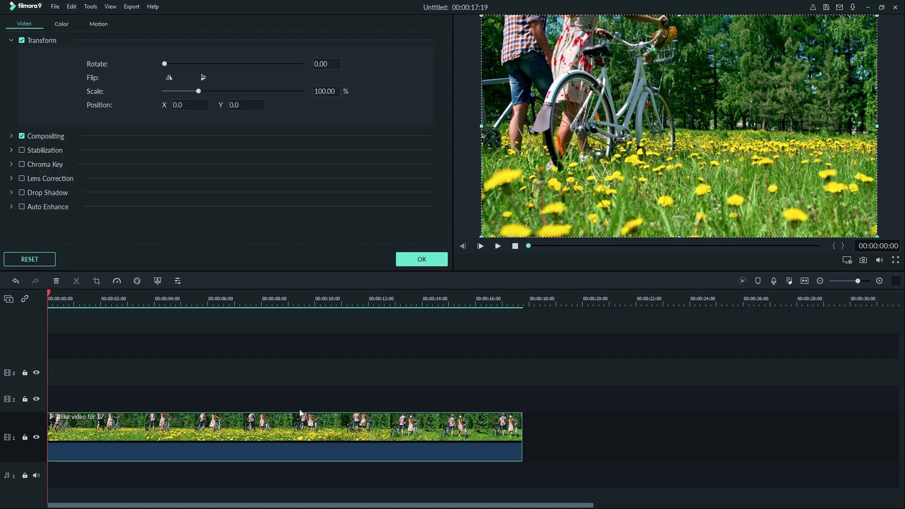
pyautogui.click(22, 178)
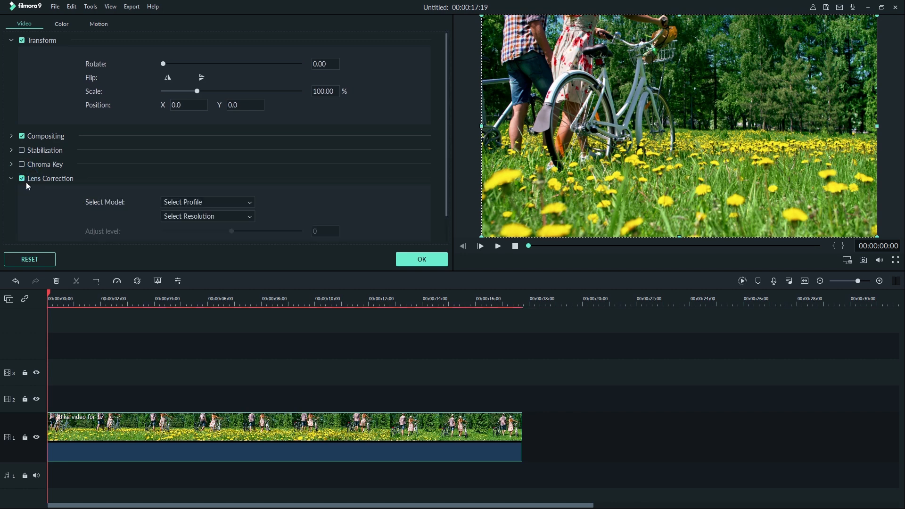
pyautogui.click(251, 204)
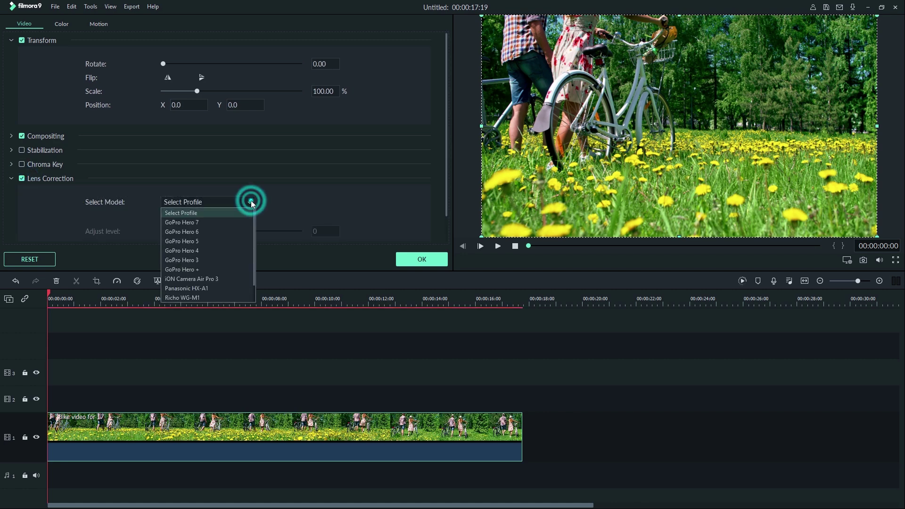
pyautogui.click(232, 221)
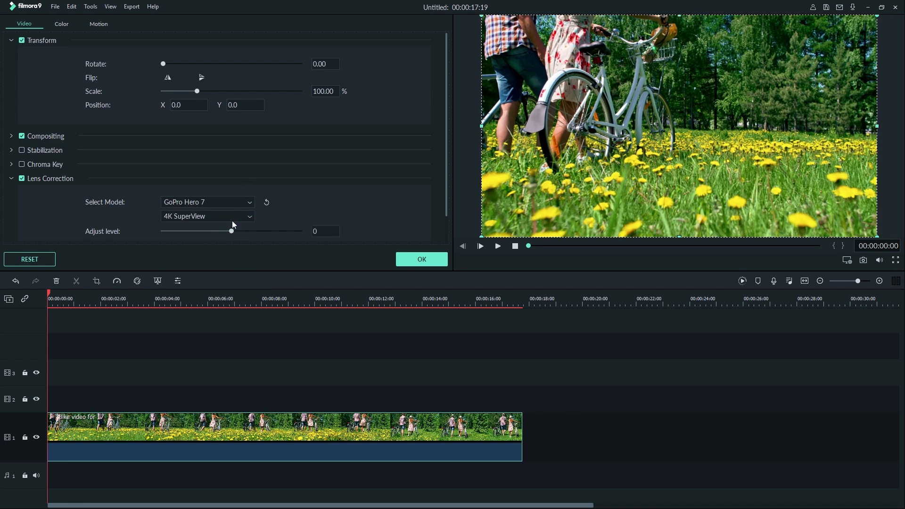
pyautogui.click(233, 217)
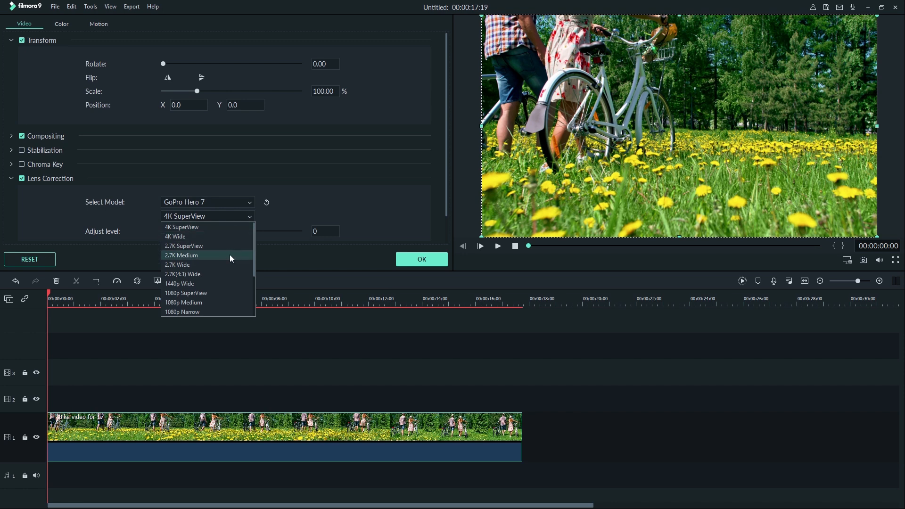
pyautogui.click(217, 292)
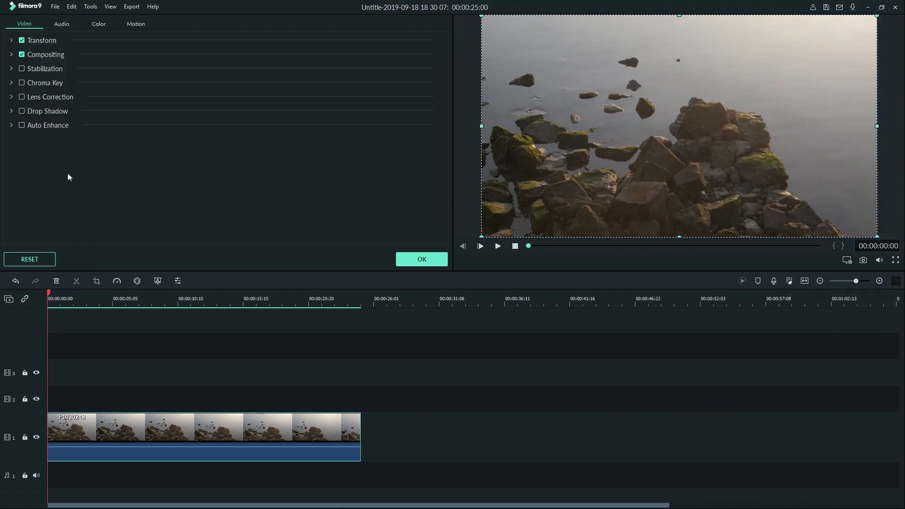
# - Enable Auto Enhance on the shoreline clip and raise the Amount to 88
pyautogui.click(21, 125)
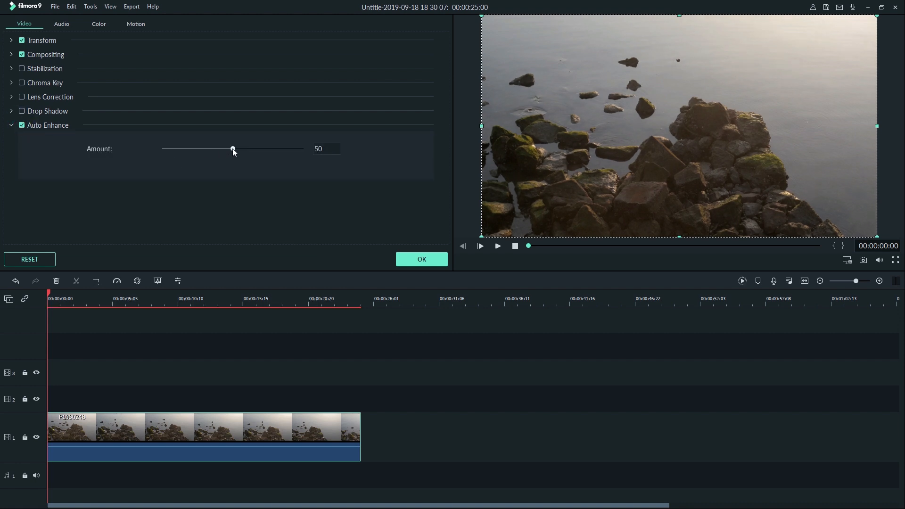
pyautogui.moveTo(233, 149); pyautogui.dragTo(285, 150)
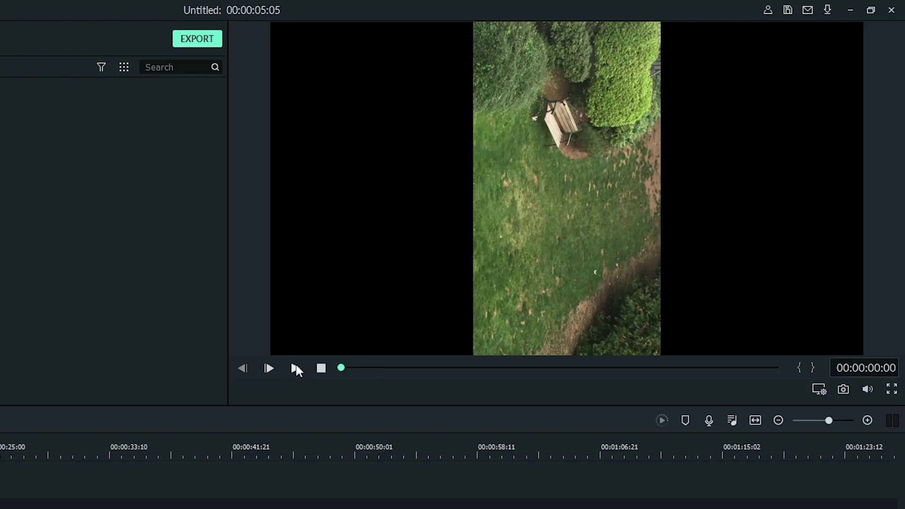
# - Preview IMG_7083, then set Transform Rotate to 270° and Scale to 200%
pyautogui.click(498, 246)
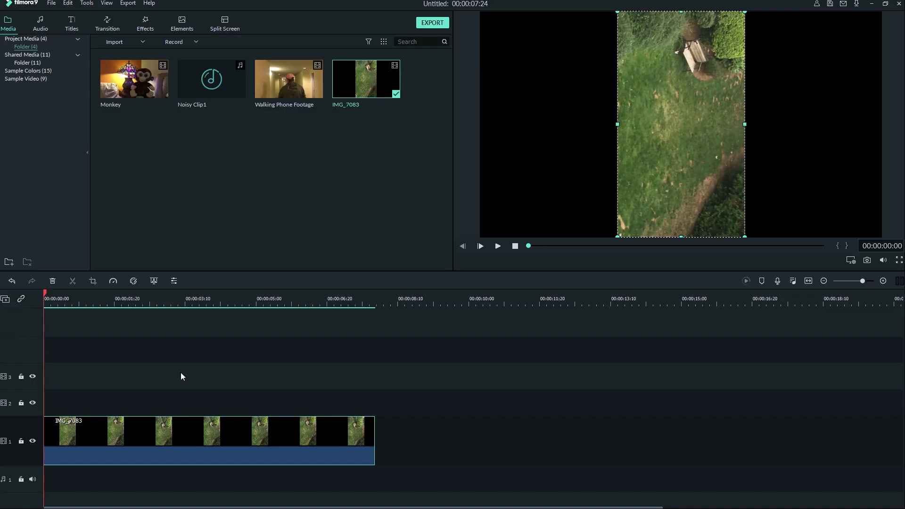
pyautogui.doubleClick(190, 424)
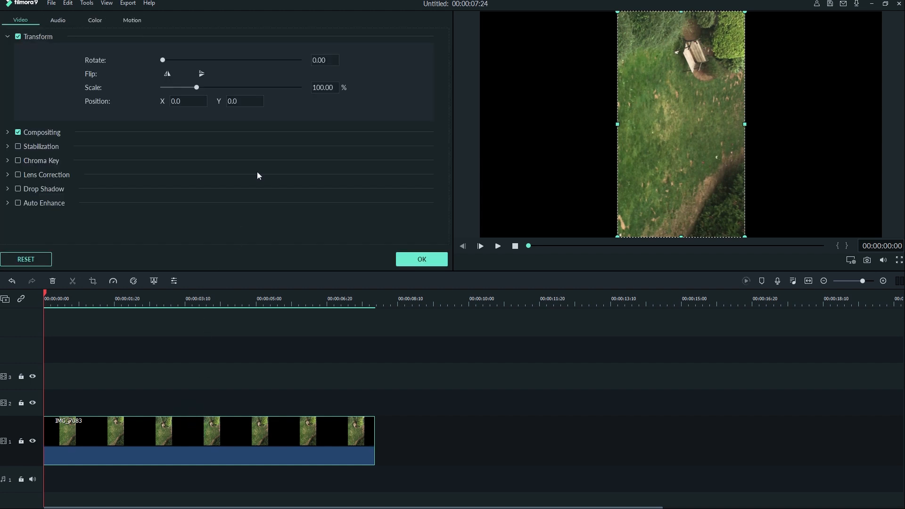
pyautogui.doubleClick(322, 60)
pyautogui.write('2')
pyautogui.write('70')
pyautogui.press('Return')
pyautogui.doubleClick(323, 88)
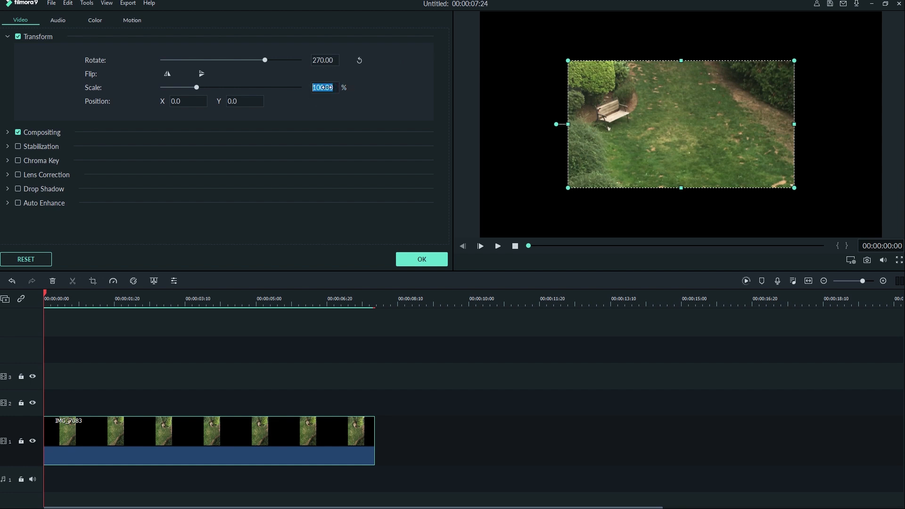
pyautogui.write('200')
pyautogui.press('Return')
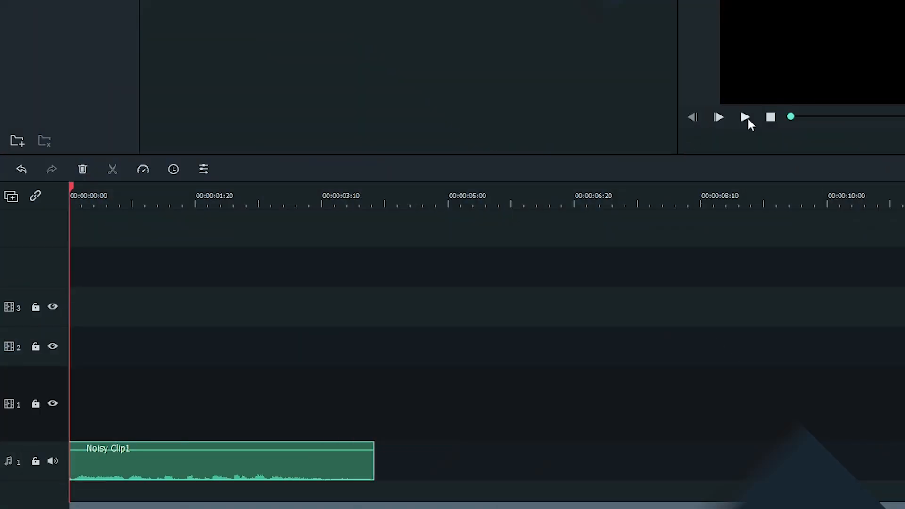
# - Play Noisy Clip1 in the preview to hear the background noise
pyautogui.click(747, 117)
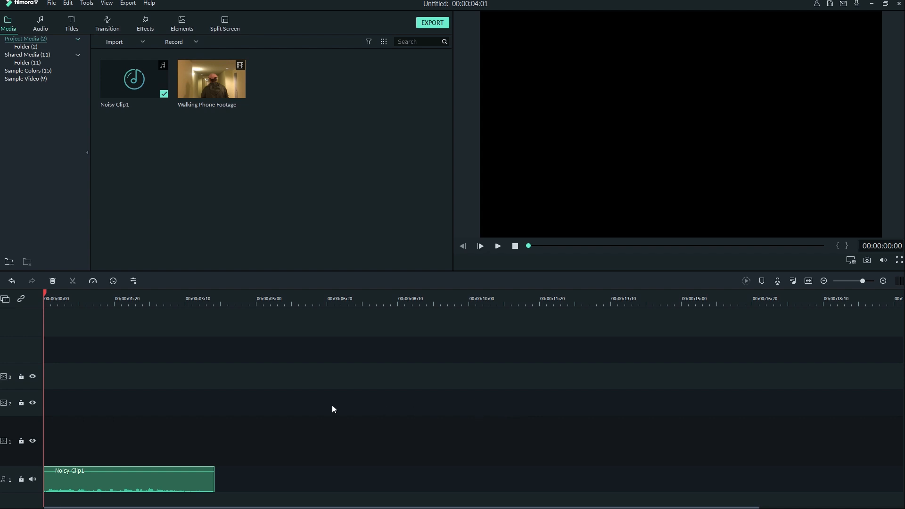
# - Enable Denoise > Remove background noise on Noisy Clip1 and adjust its strength slider
pyautogui.doubleClick(168, 482)
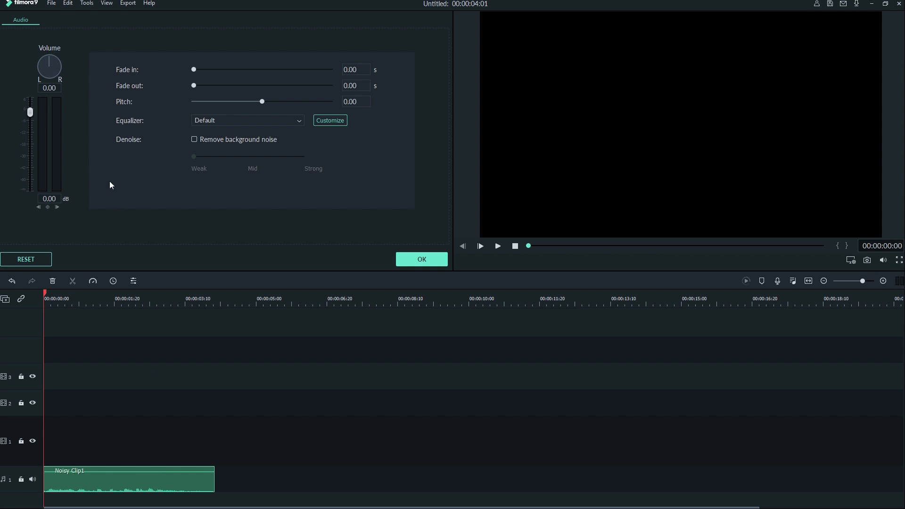
pyautogui.click(195, 140)
pyautogui.moveTo(247, 156); pyautogui.dragTo(305, 157)
# - Confirm the audio settings with OK and play back the denoised Noisy Clip1
pyautogui.click(416, 259)
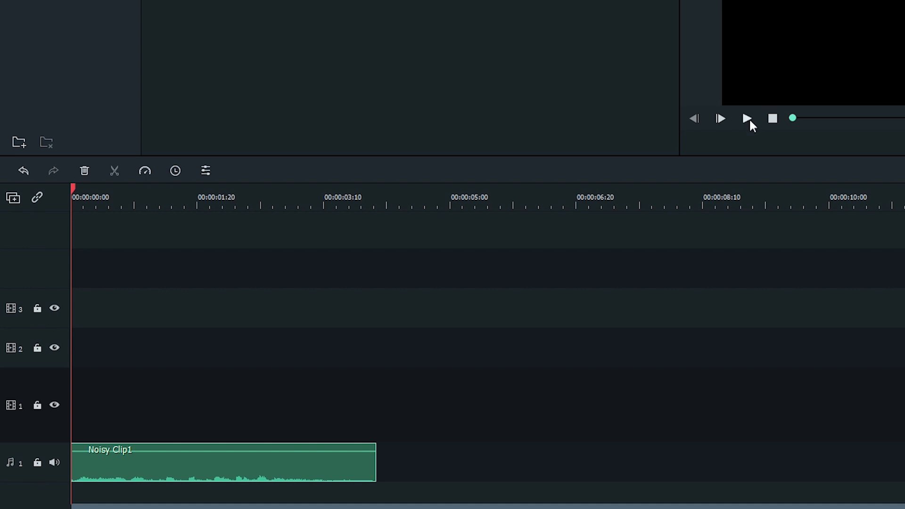
pyautogui.click(748, 119)
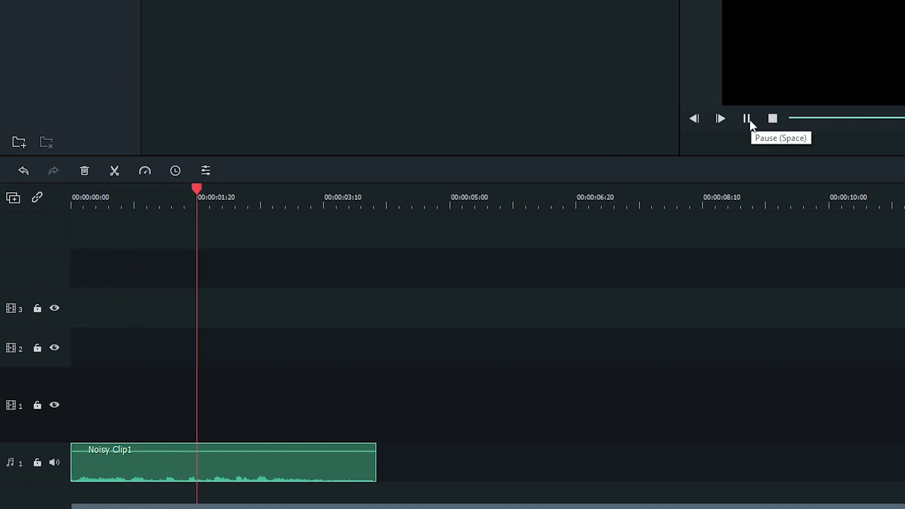